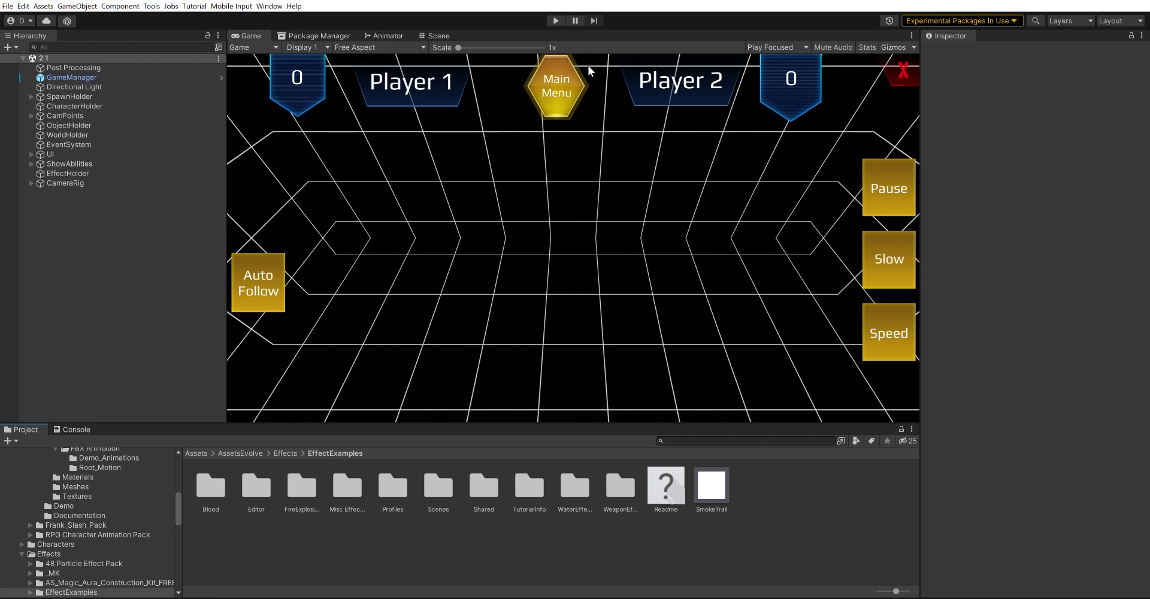
# - Start the Evolve game in play mode, then open and close the in-game Main Menu
pyautogui.click(556, 19)
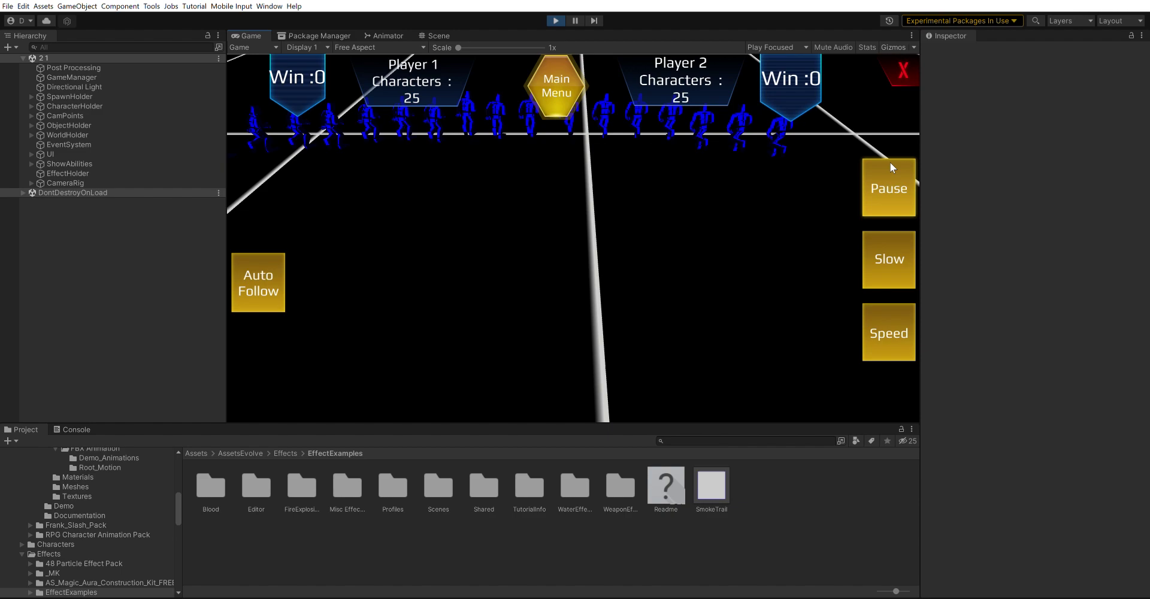
pyautogui.click(542, 110)
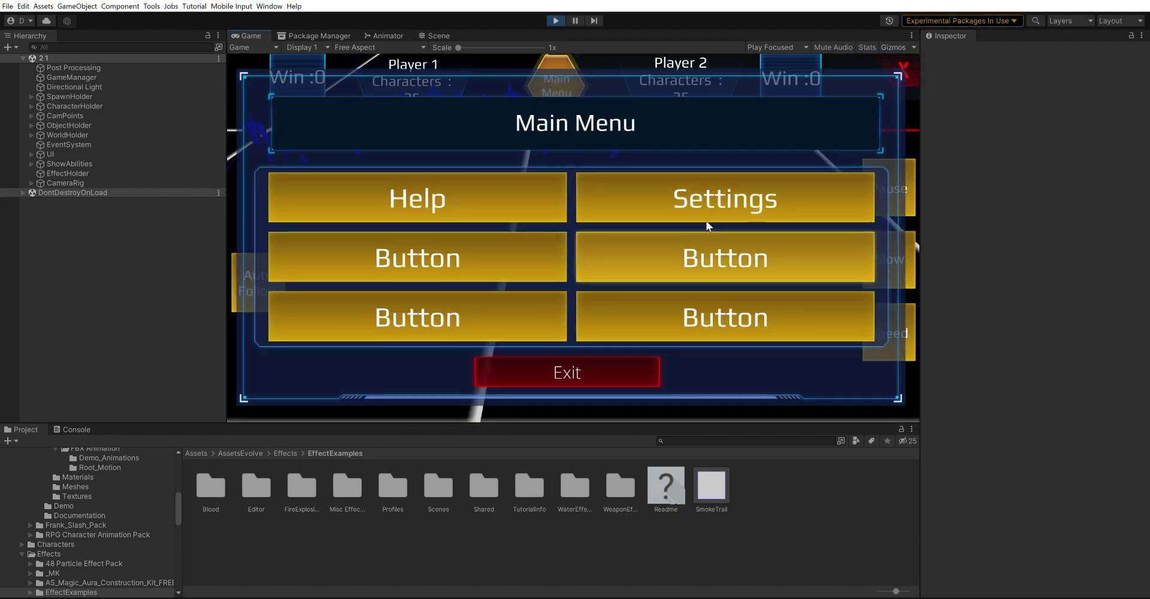
pyautogui.click(606, 363)
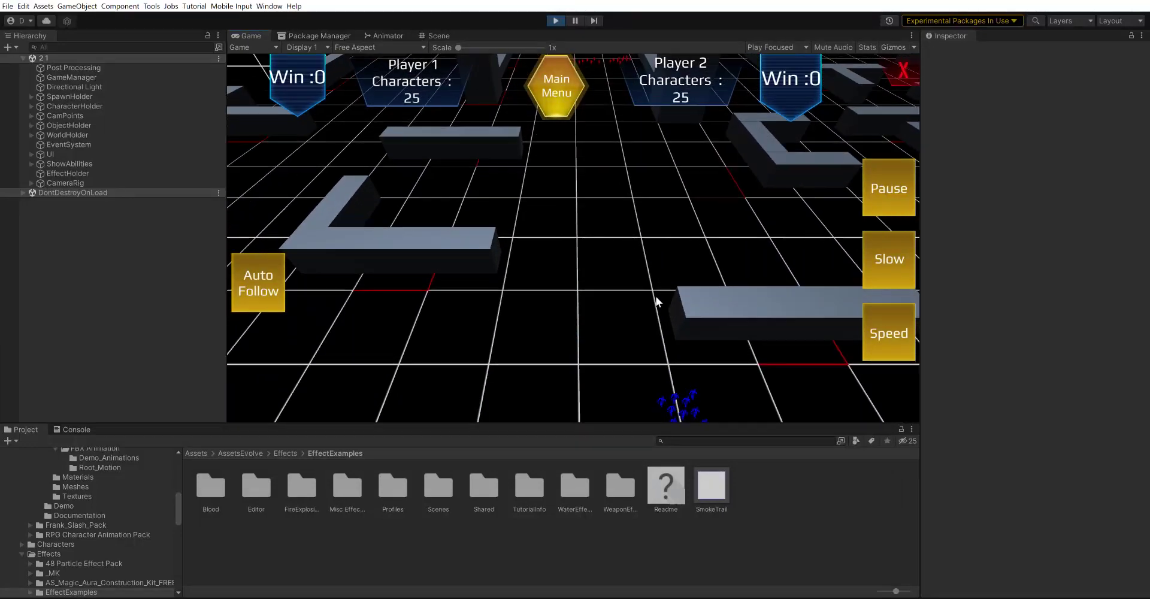
# - Inspect a blue subject's stats, pause the battle, and close the stats panel
pyautogui.click(690, 340)
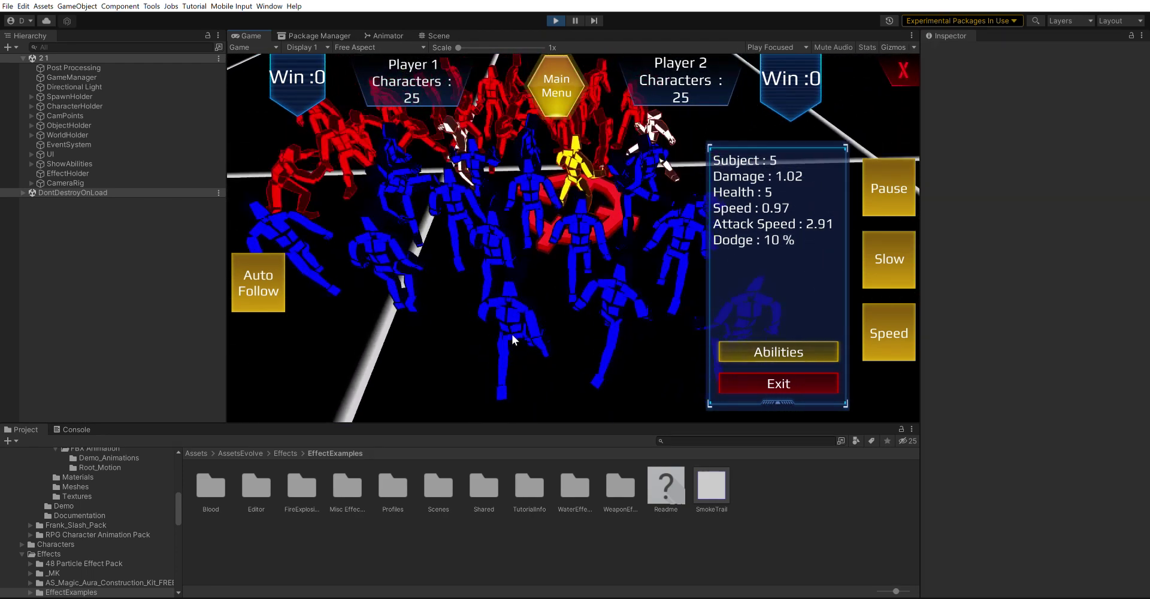
pyautogui.click(877, 188)
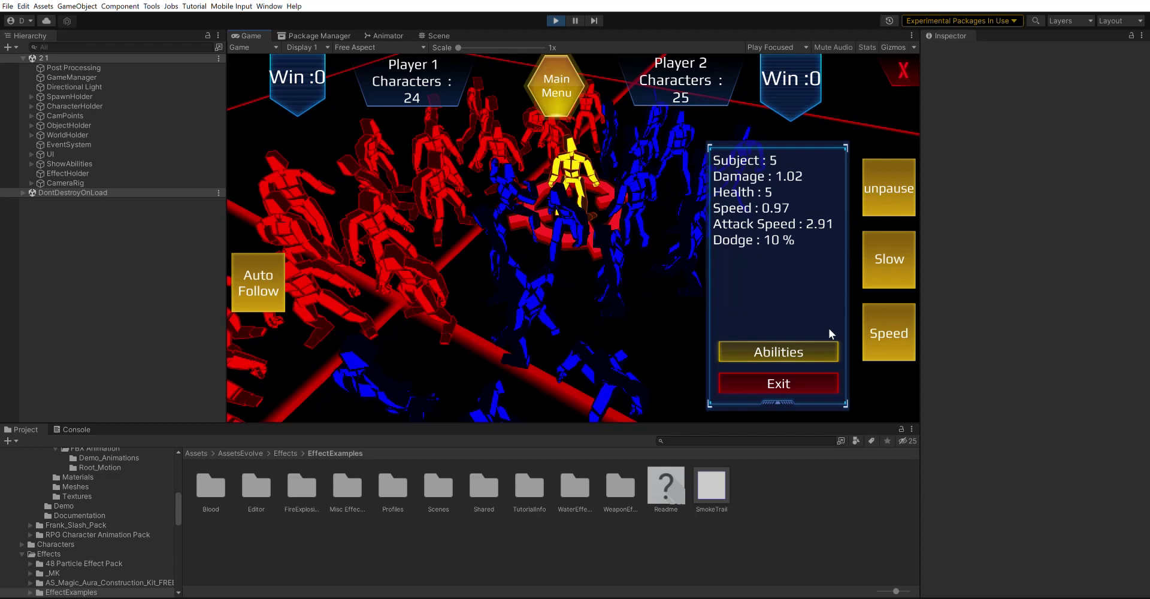
pyautogui.click(784, 382)
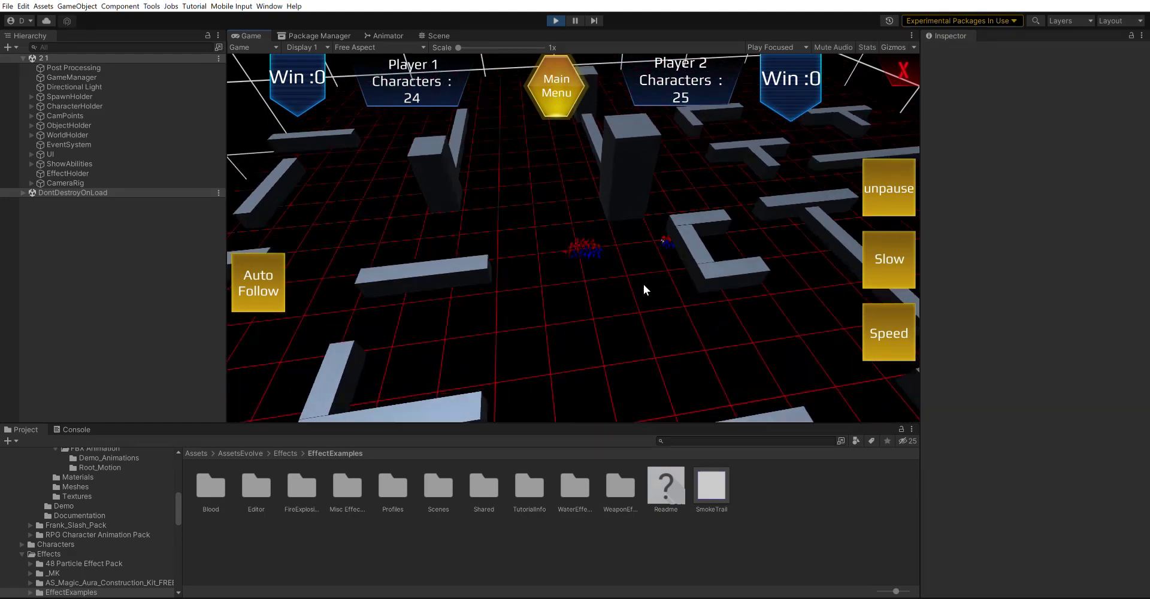
# - Resume the battle and let round one run until the Evolutionary BreakThrough screen appears
pyautogui.click(870, 193)
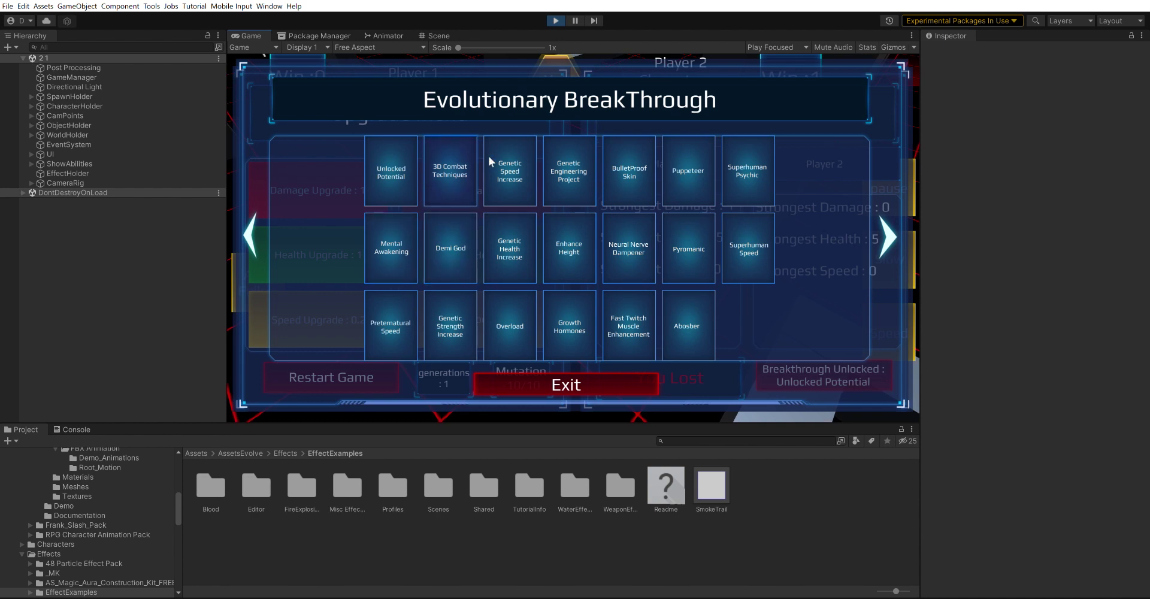
# - Resize the Game view to show all 20 breakthroughs, then preview and cancel Unlocked Potential
pyautogui.moveTo(920, 127); pyautogui.dragTo(1135, 152)
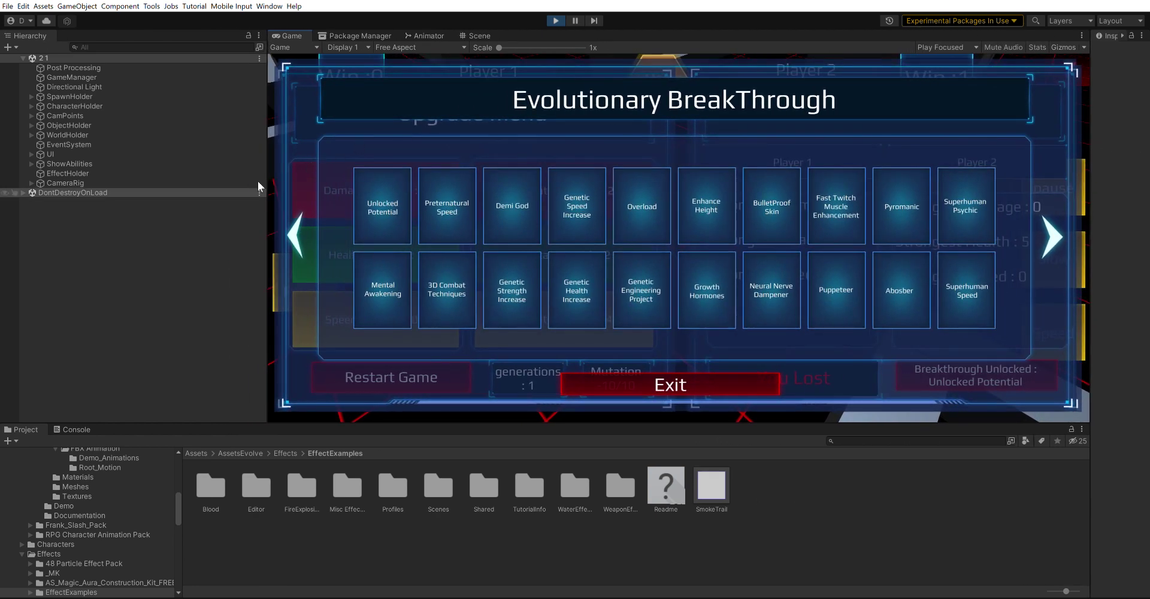
pyautogui.moveTo(267, 179); pyautogui.dragTo(136, 185)
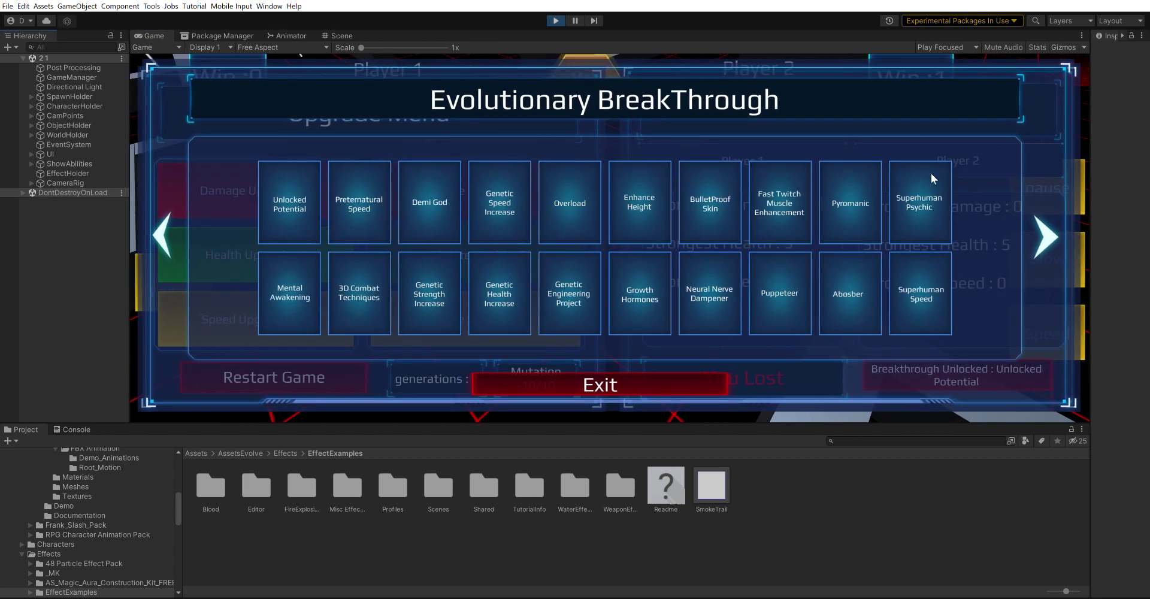
pyautogui.moveTo(1096, 174); pyautogui.dragTo(940, 185)
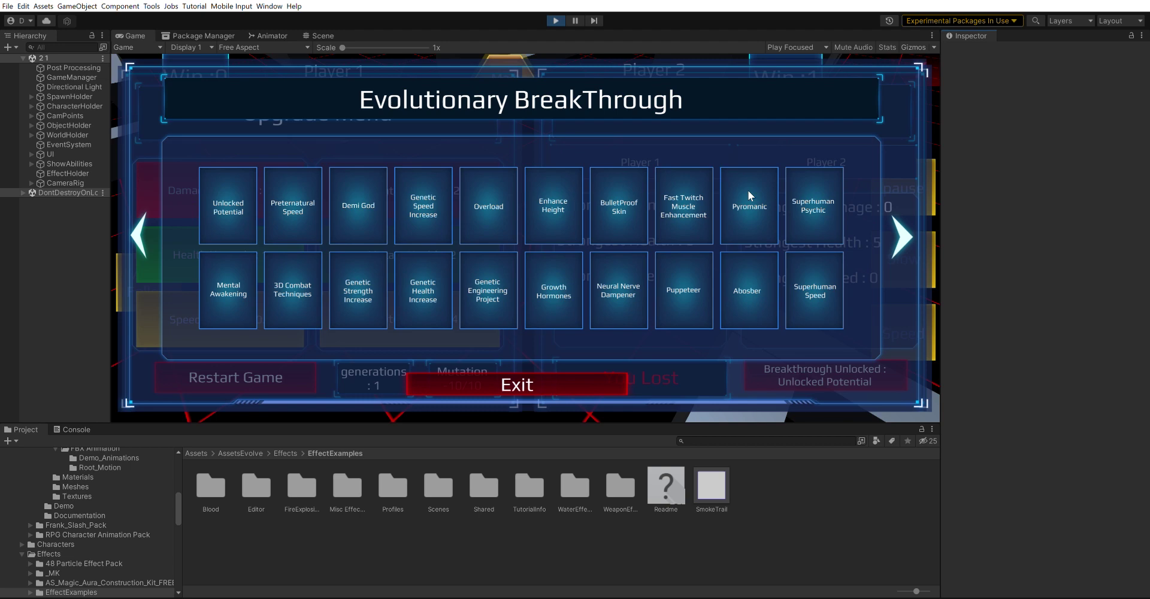
pyautogui.click(237, 201)
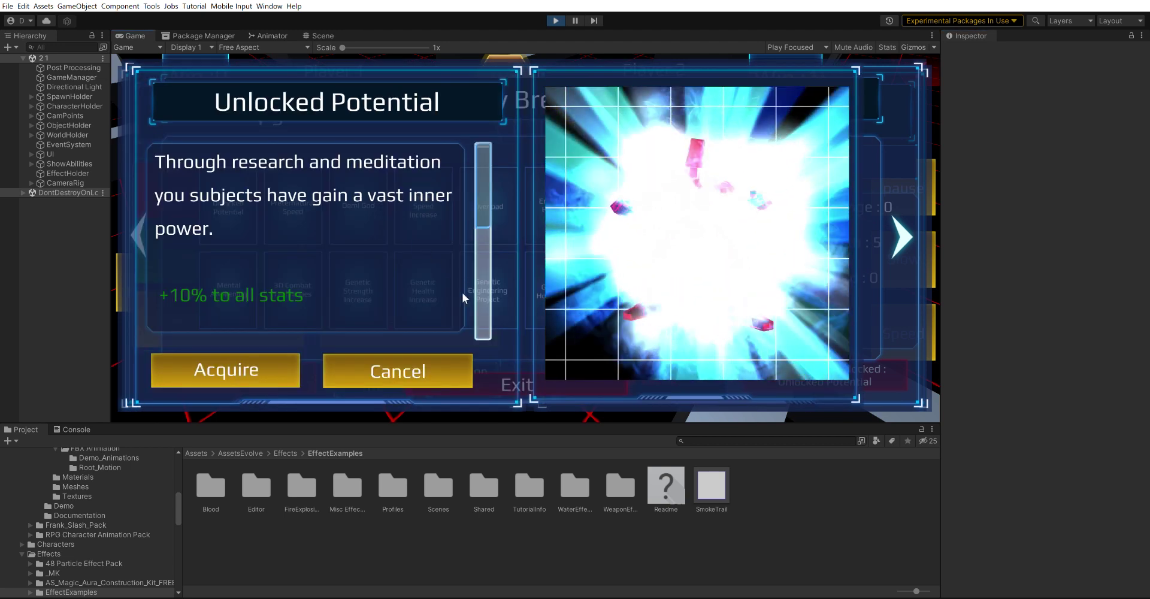
pyautogui.click(448, 367)
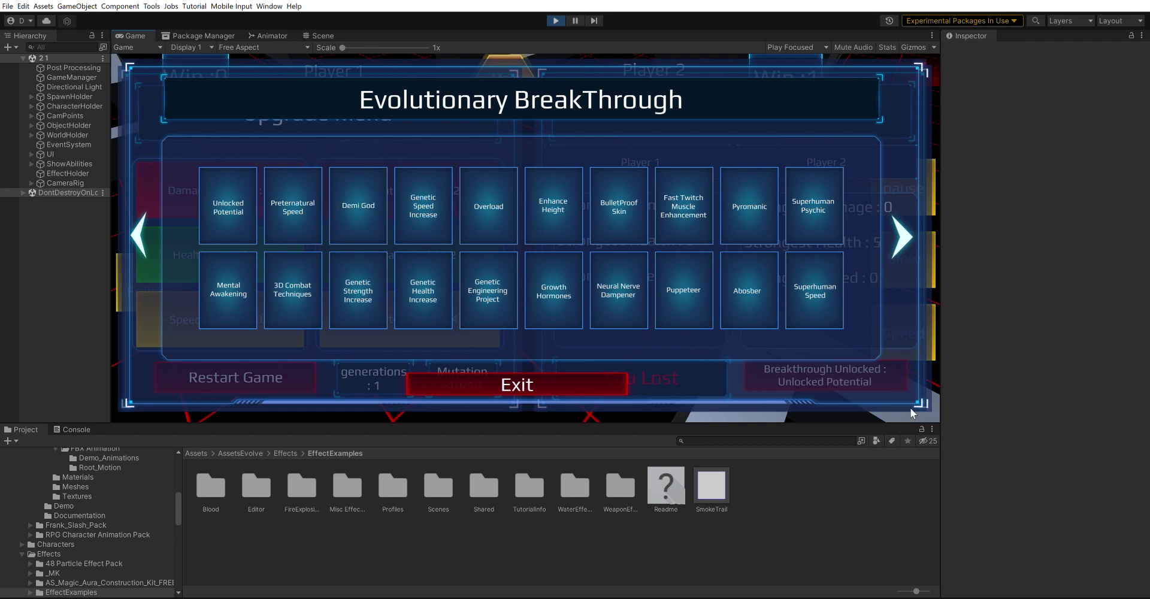
# - Make the Game view taller and acquire the Puppeteer breakthrough, dismissing its confirmation
pyautogui.moveTo(913, 417); pyautogui.dragTo(994, 413)
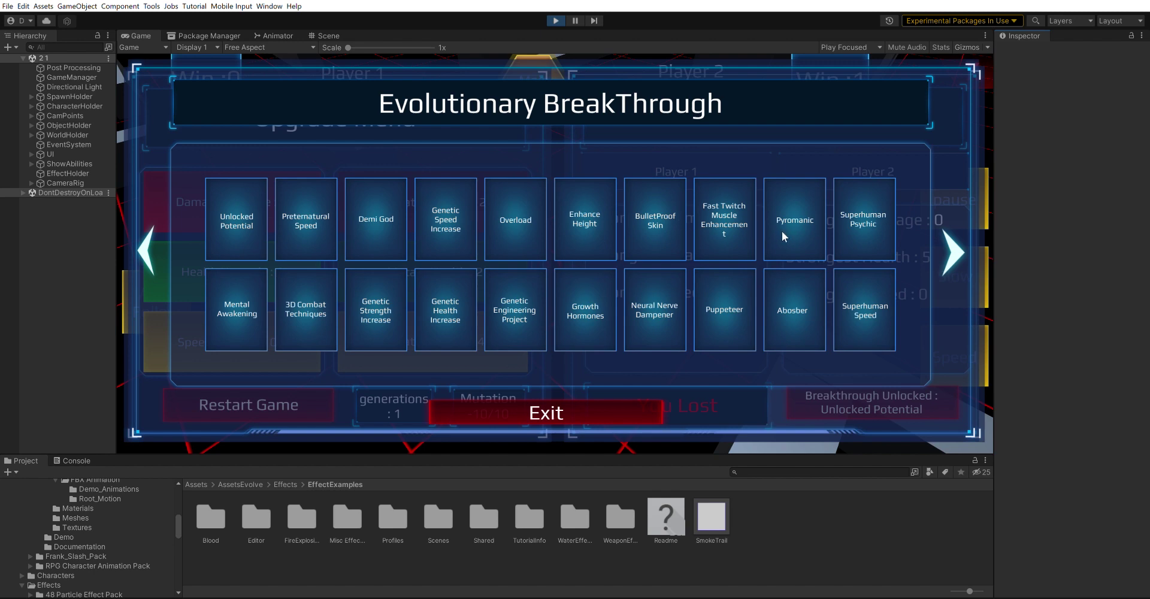
pyautogui.click(746, 291)
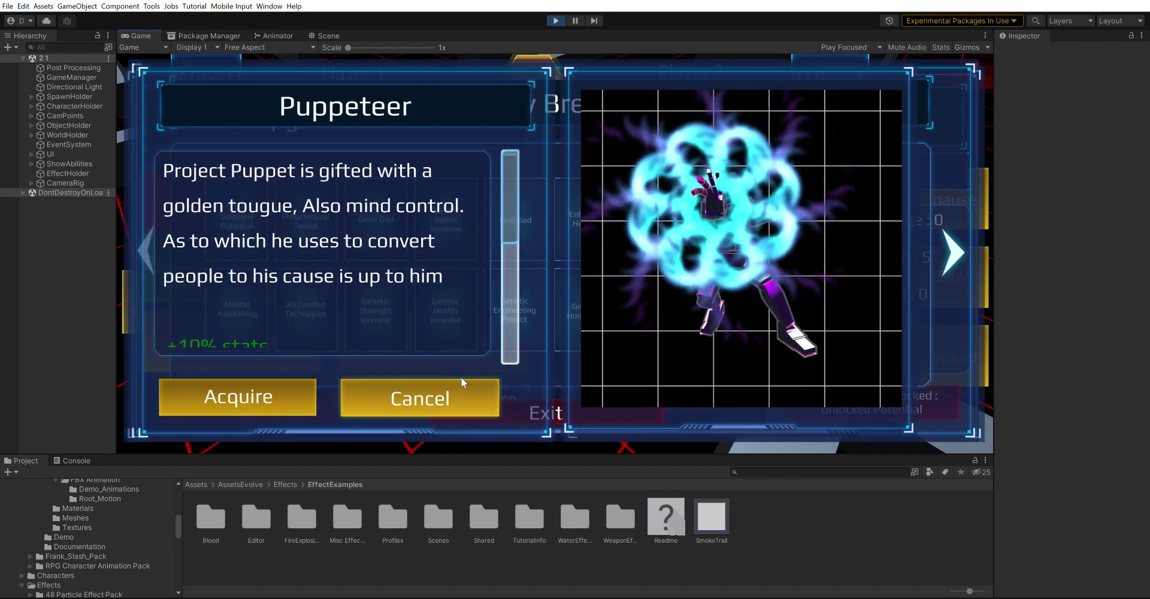
pyautogui.click(285, 388)
pyautogui.click(502, 394)
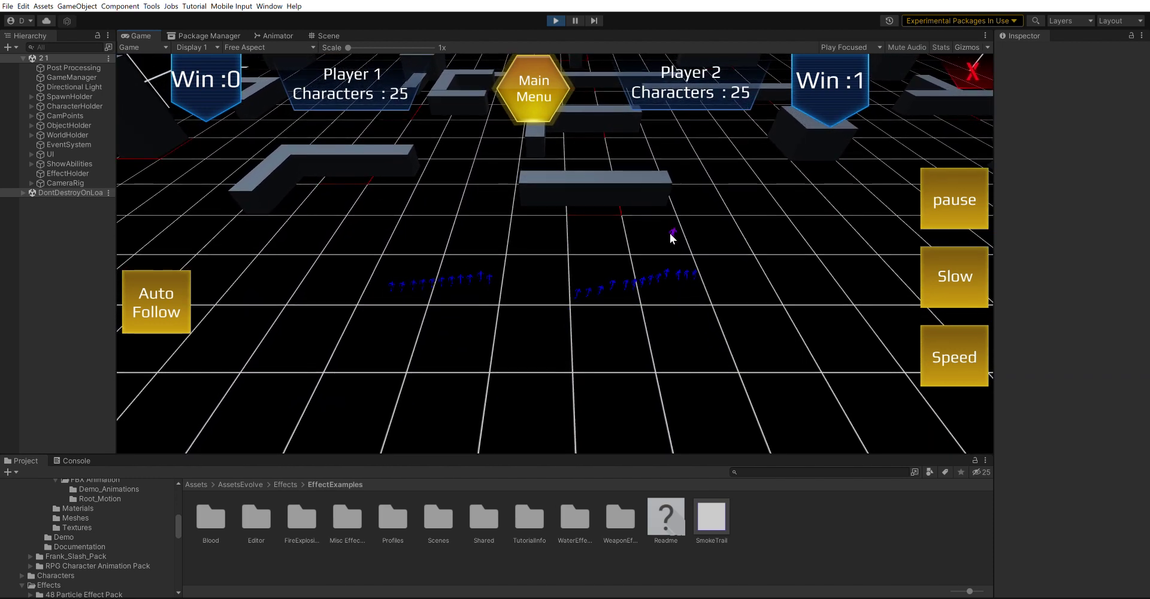
# - View the purple Puppeteer unit's stats, close the panel, and let round two end
pyautogui.click(672, 235)
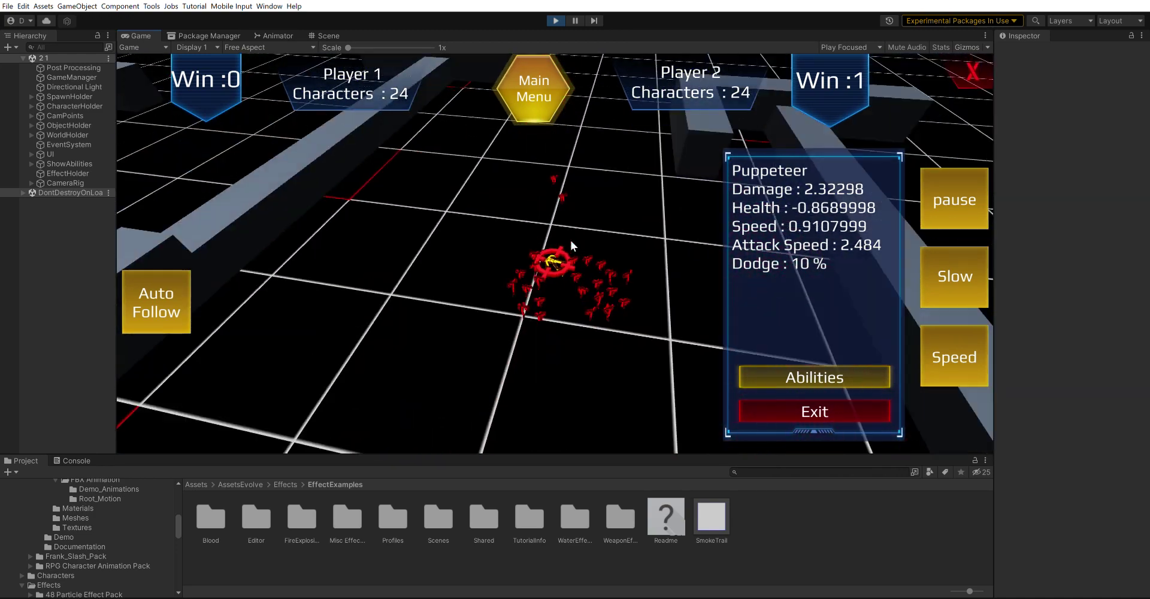
pyautogui.click(825, 400)
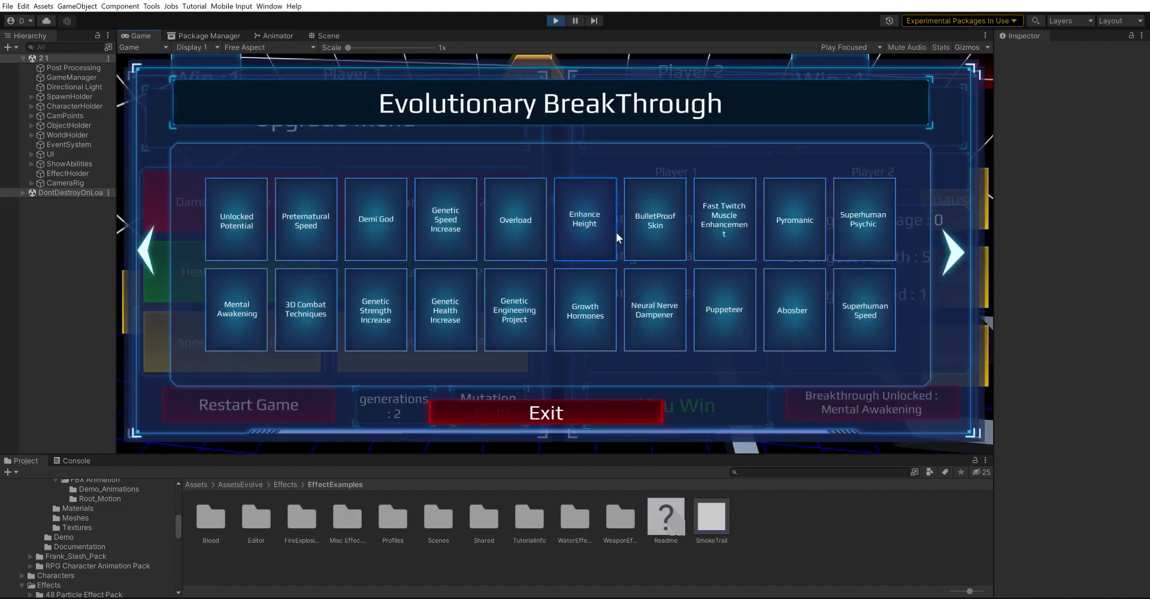
# - Preview and cancel Unlocked Potential, acquire Pyromanic, and pick an upgrade for the next round
pyautogui.click(248, 221)
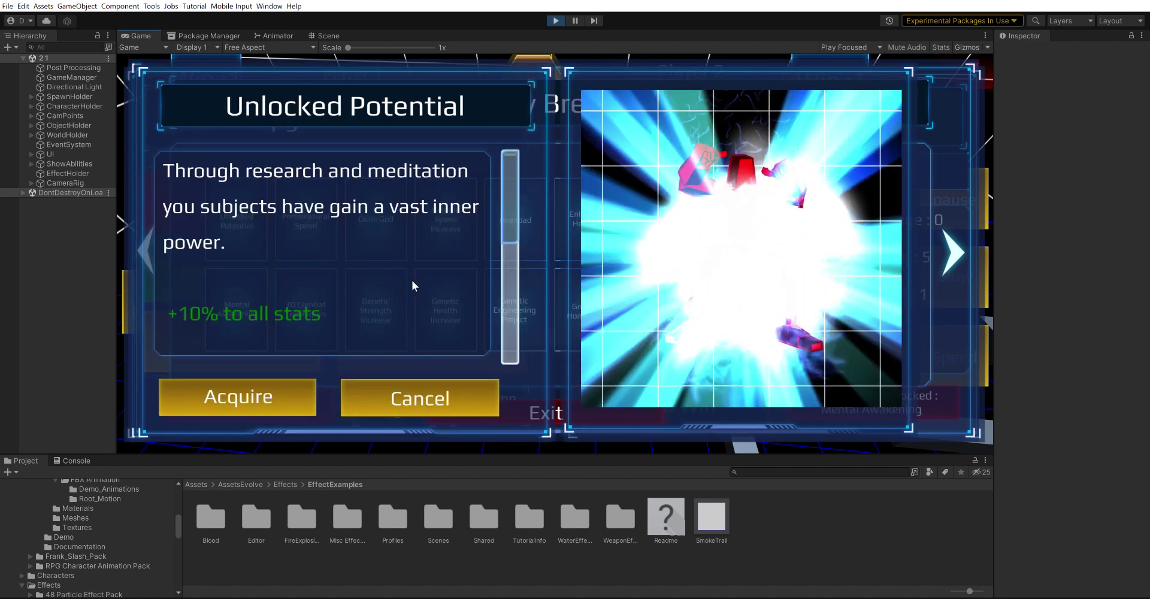
pyautogui.click(374, 392)
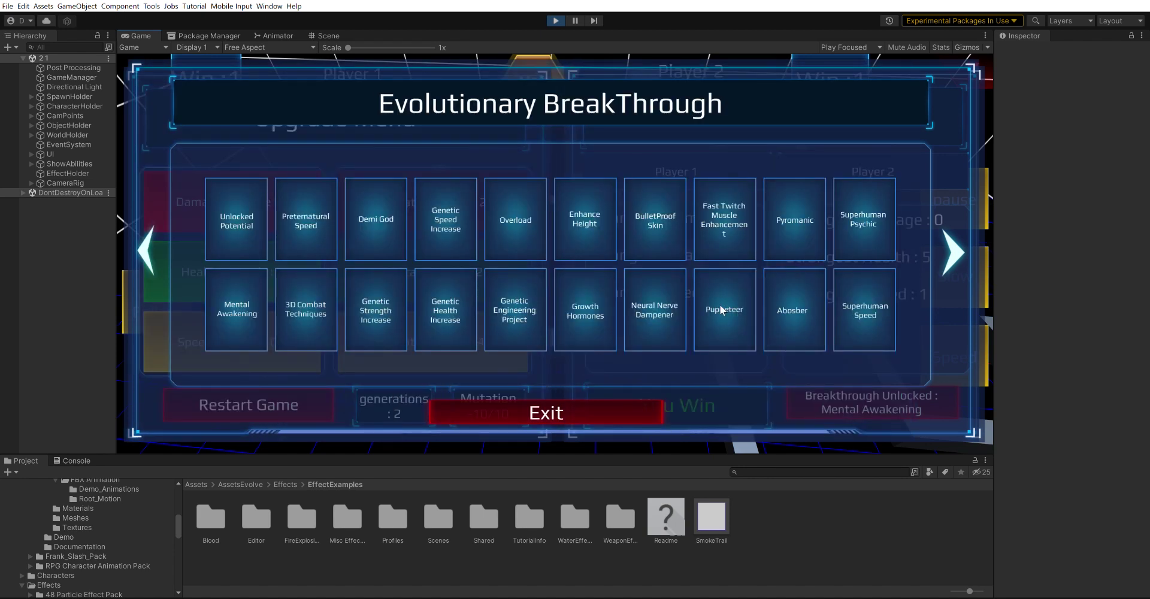
pyautogui.click(789, 217)
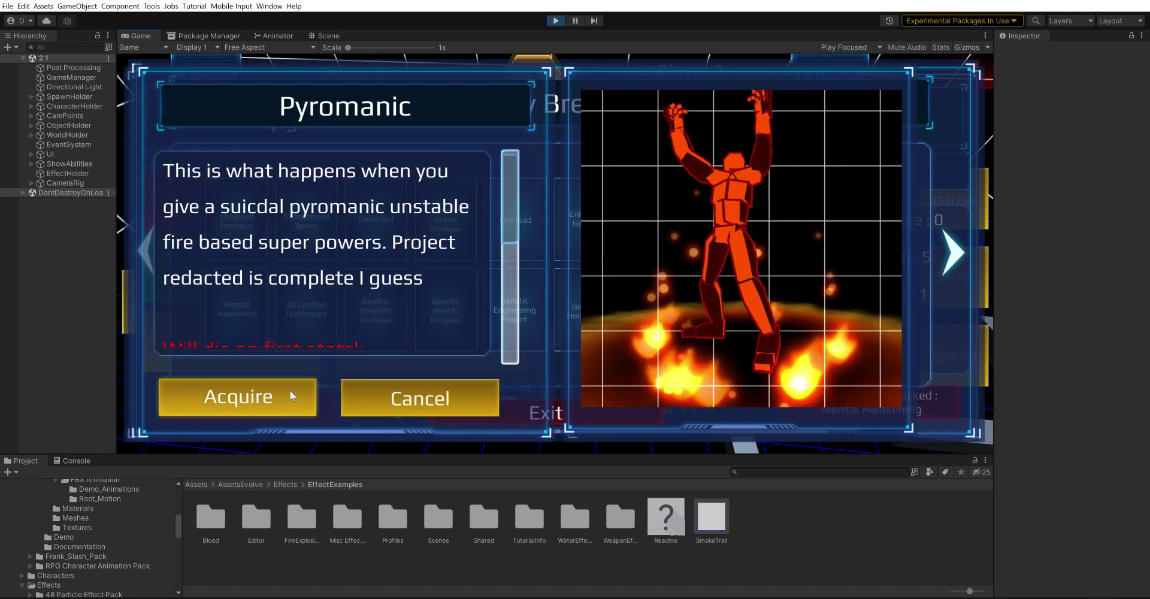
pyautogui.click(289, 390)
pyautogui.click(579, 397)
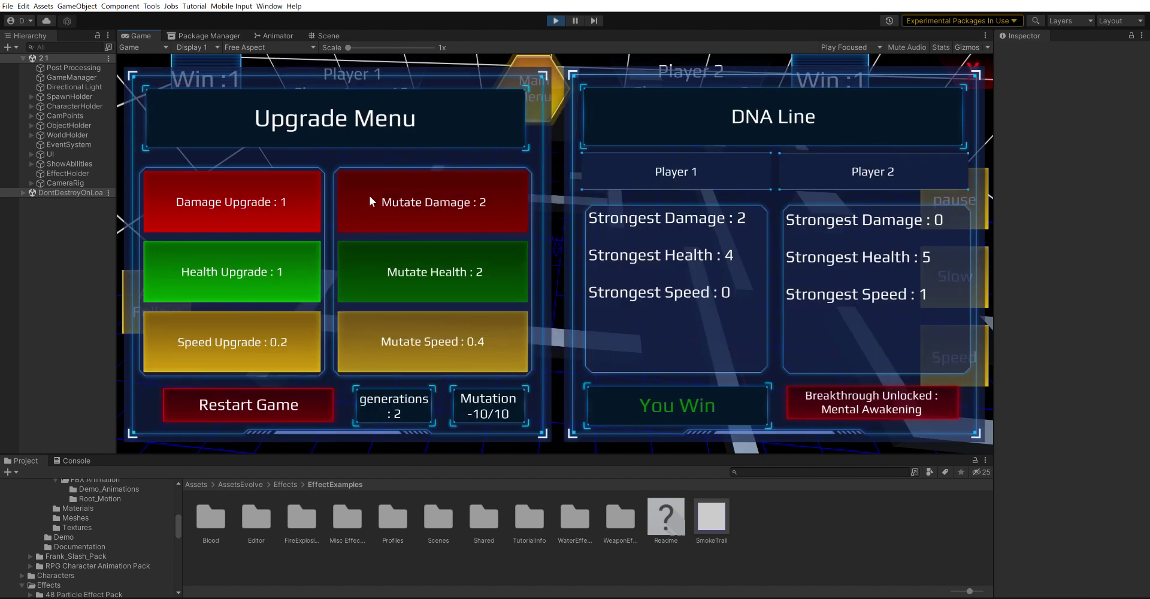
pyautogui.click(300, 193)
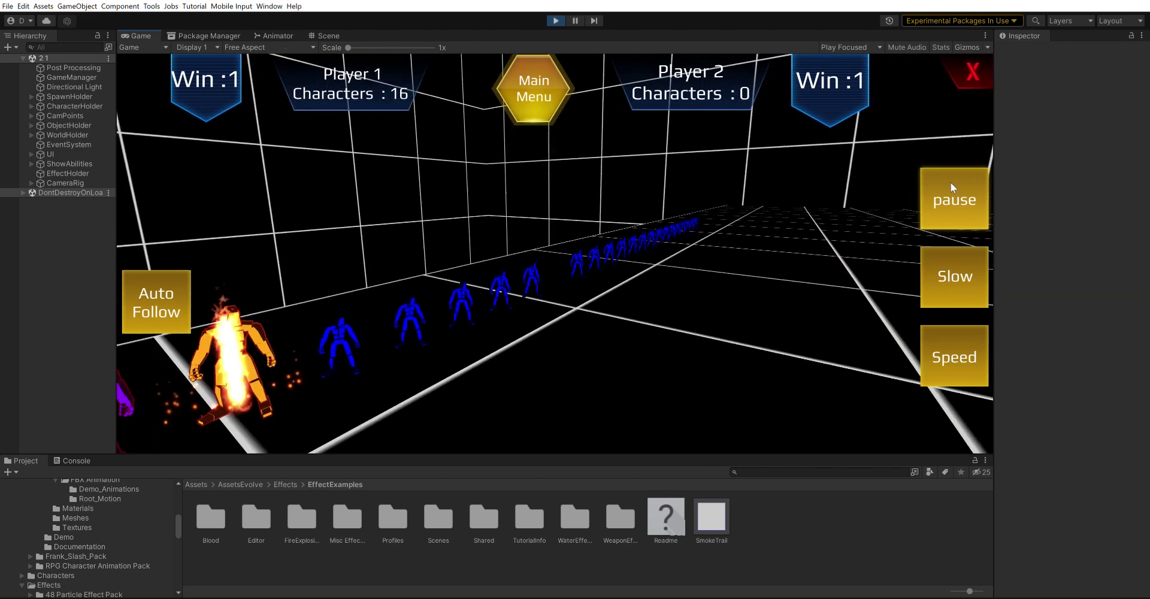
# - Pause and resume the battle, then show the Pyromanic fighter's stats while round three finishes
pyautogui.click(951, 182)
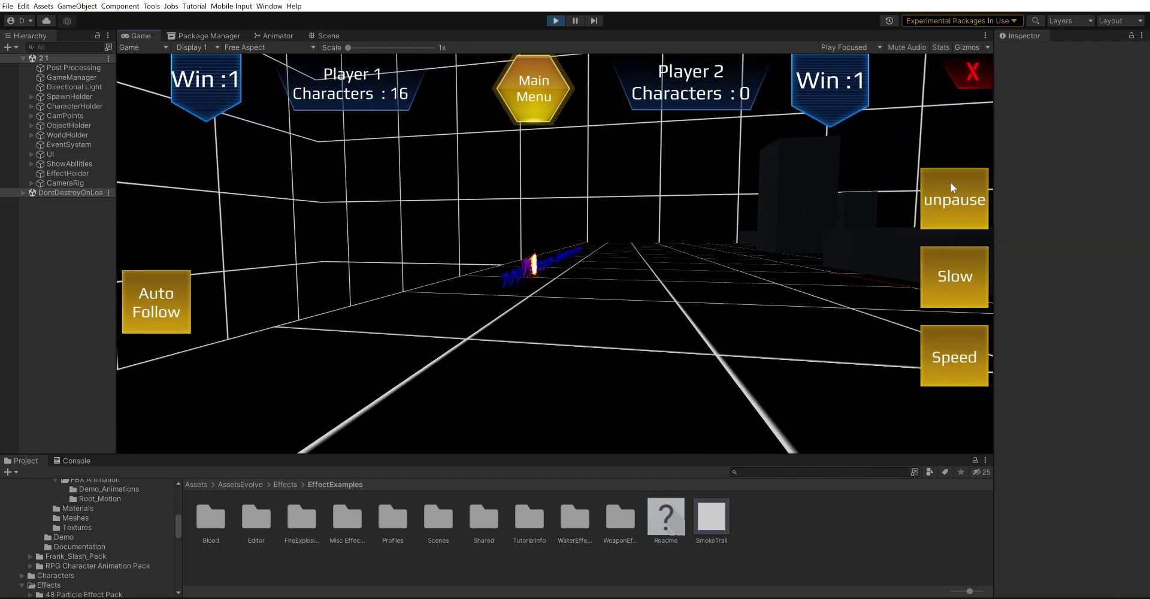
pyautogui.click(937, 217)
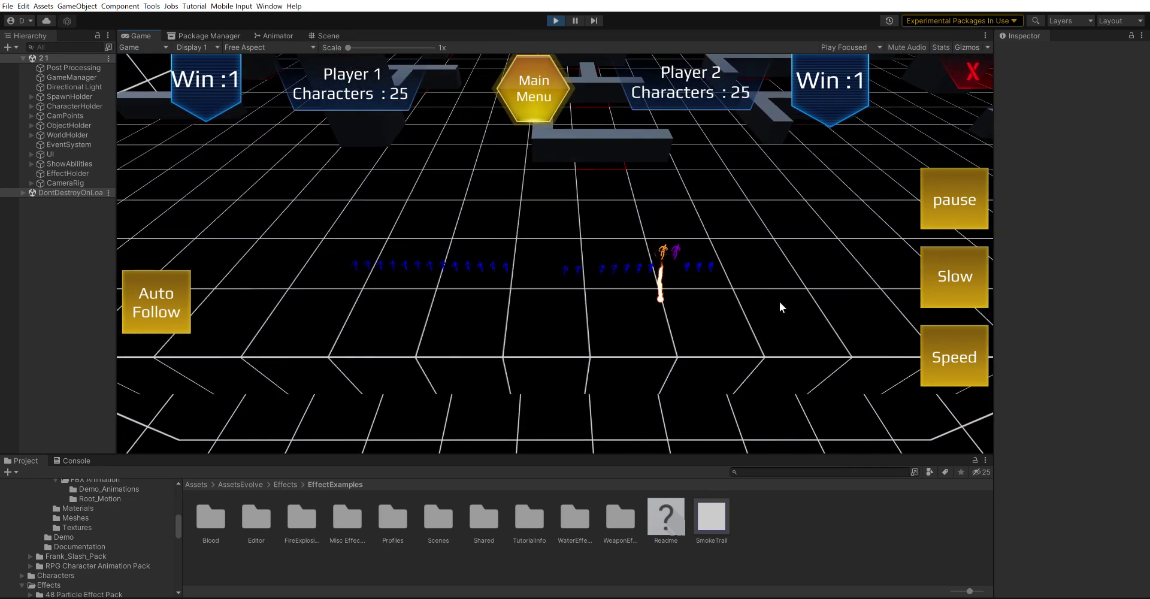
pyautogui.click(615, 186)
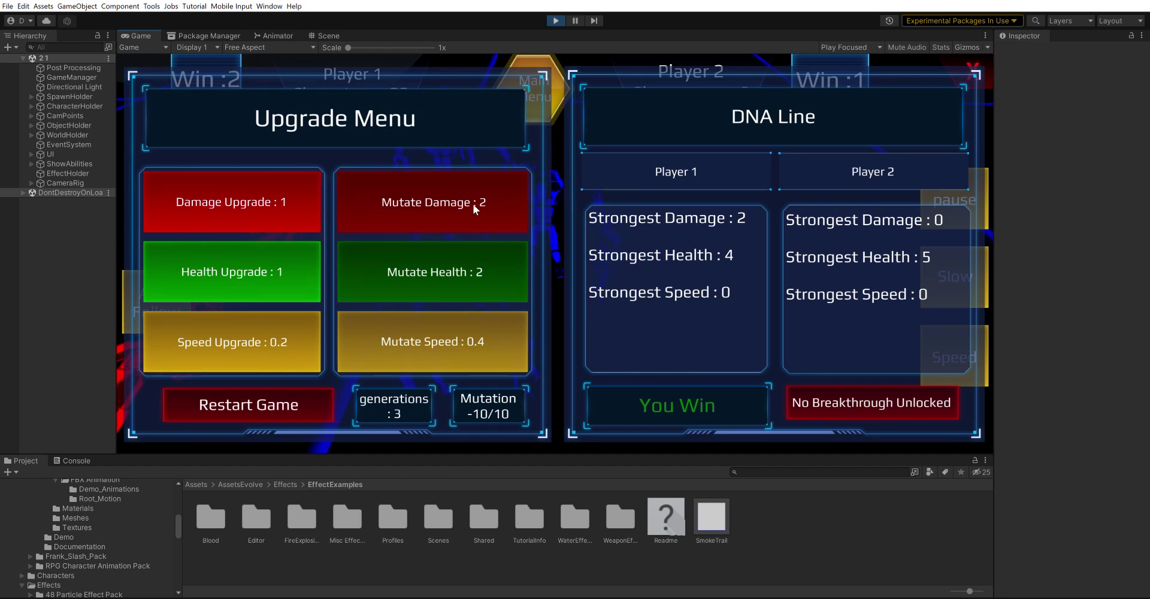
# - Apply Mutate Damage, pause and resume the battle, and view the Pyromanic fighter's stats
pyautogui.click(472, 204)
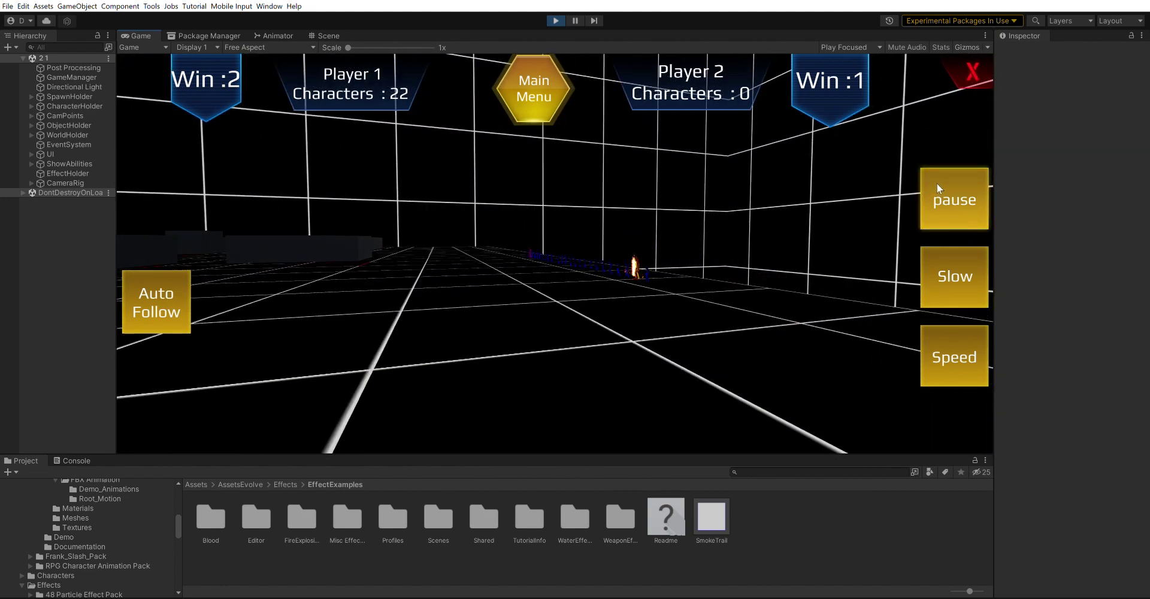
pyautogui.click(937, 182)
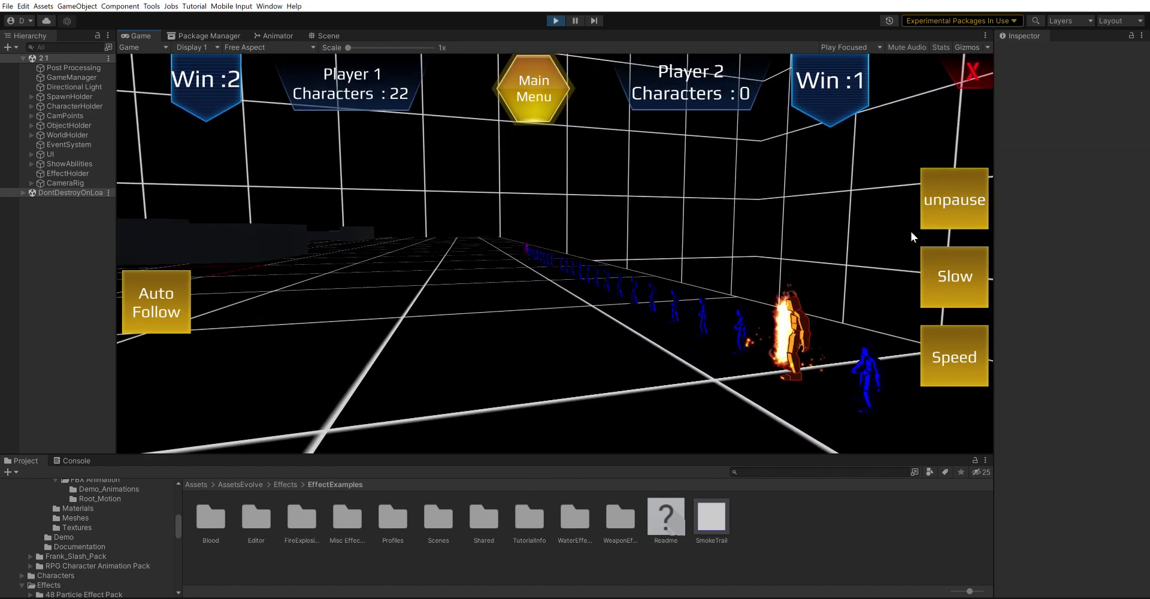
pyautogui.click(928, 205)
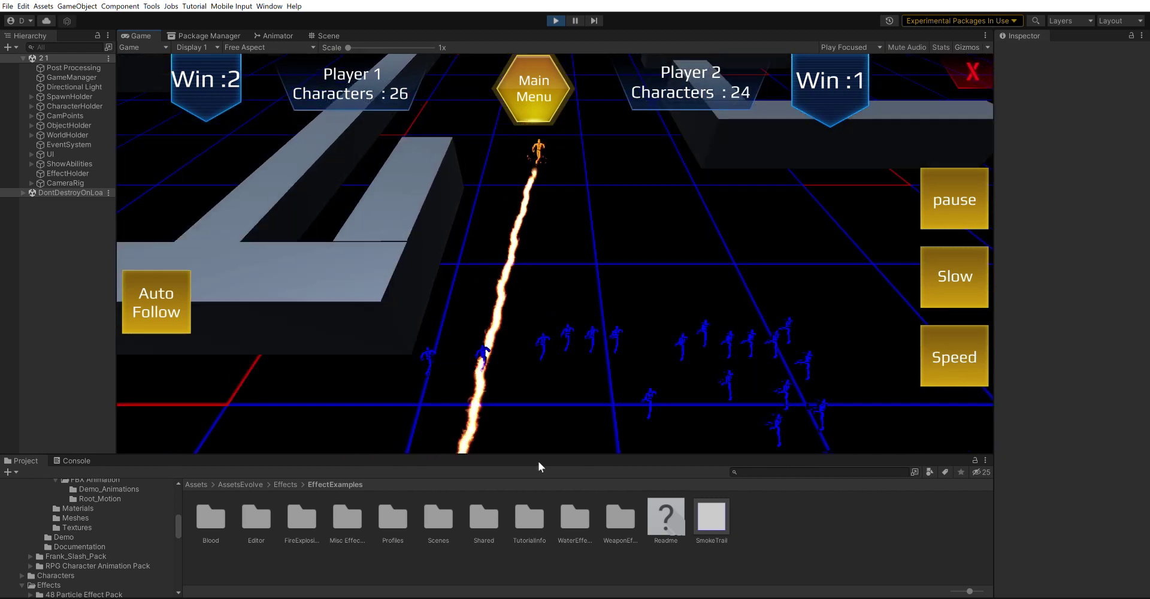
pyautogui.click(591, 254)
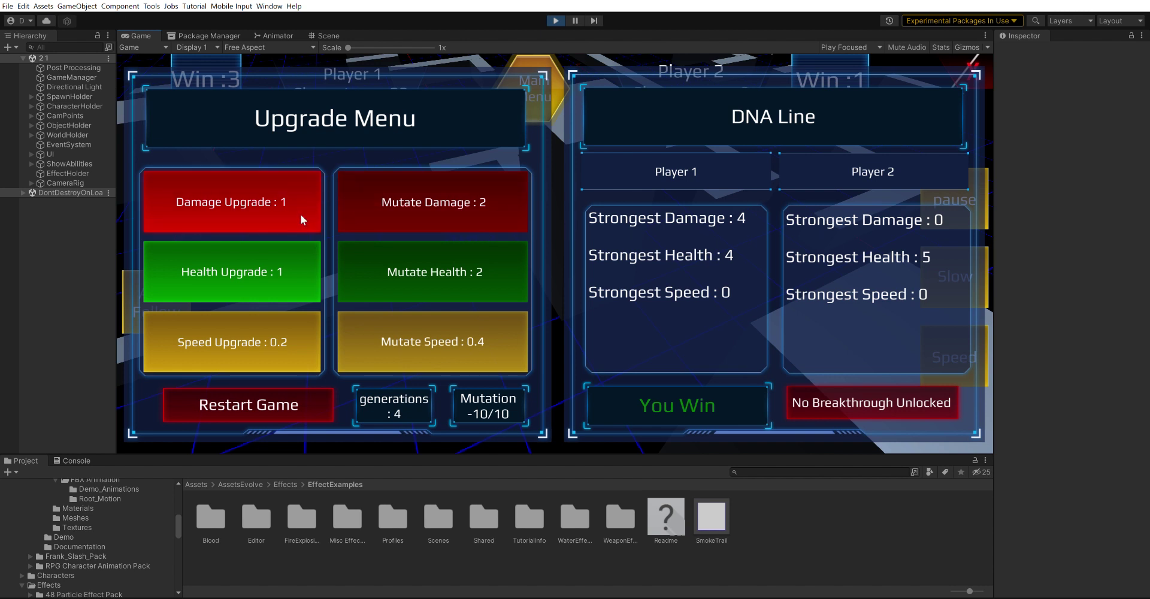
# - Pick Damage Upgrade to start the new round, then open the Pyromanic fighter's stats
pyautogui.click(283, 200)
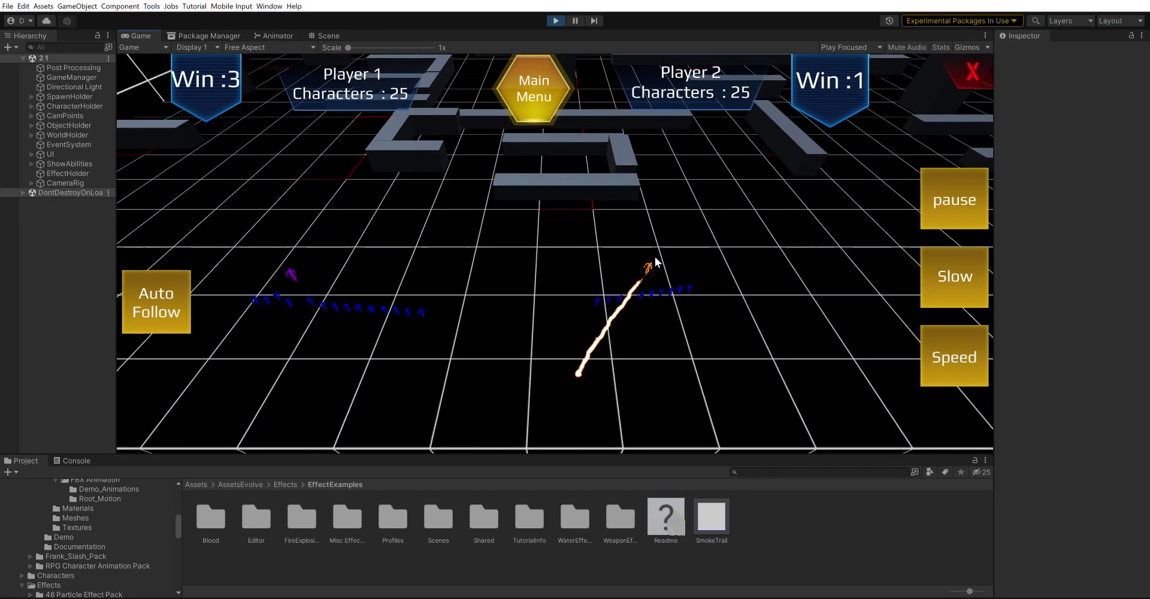
pyautogui.click(677, 213)
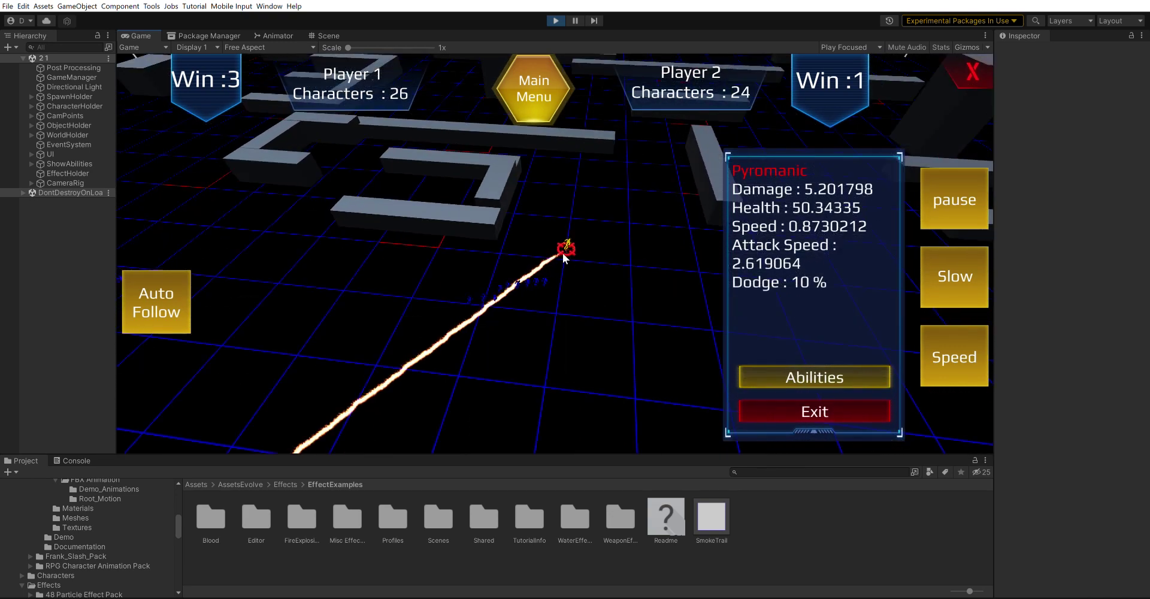